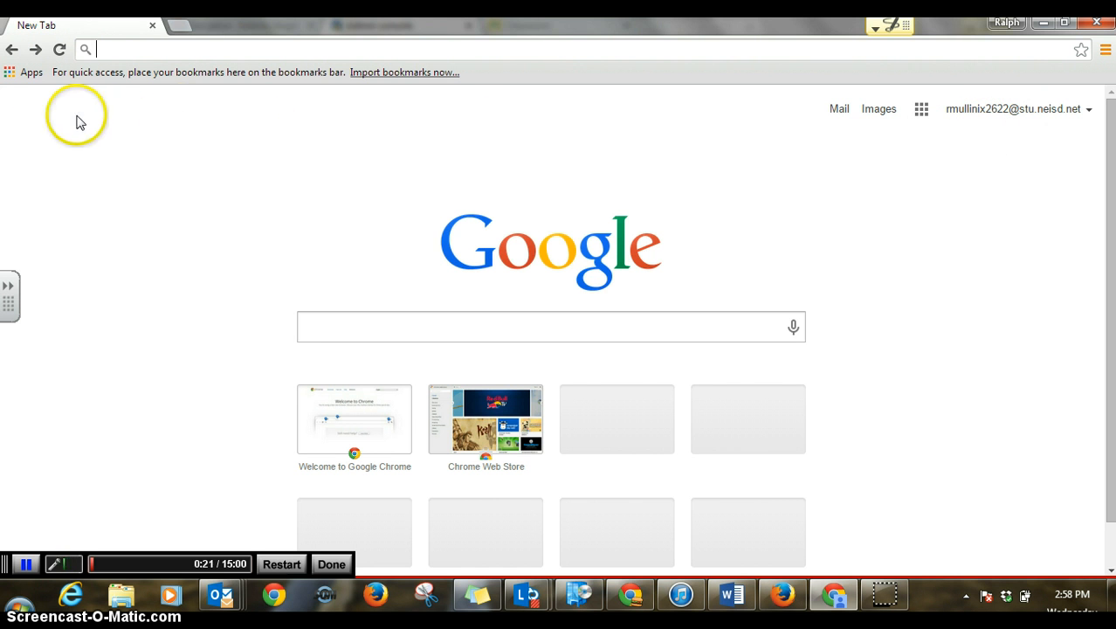
Open the browser's apps page, look through both pages of apps, and launch GeoGebra.
{"action": "left_click", "coordinate": [16, 77]}
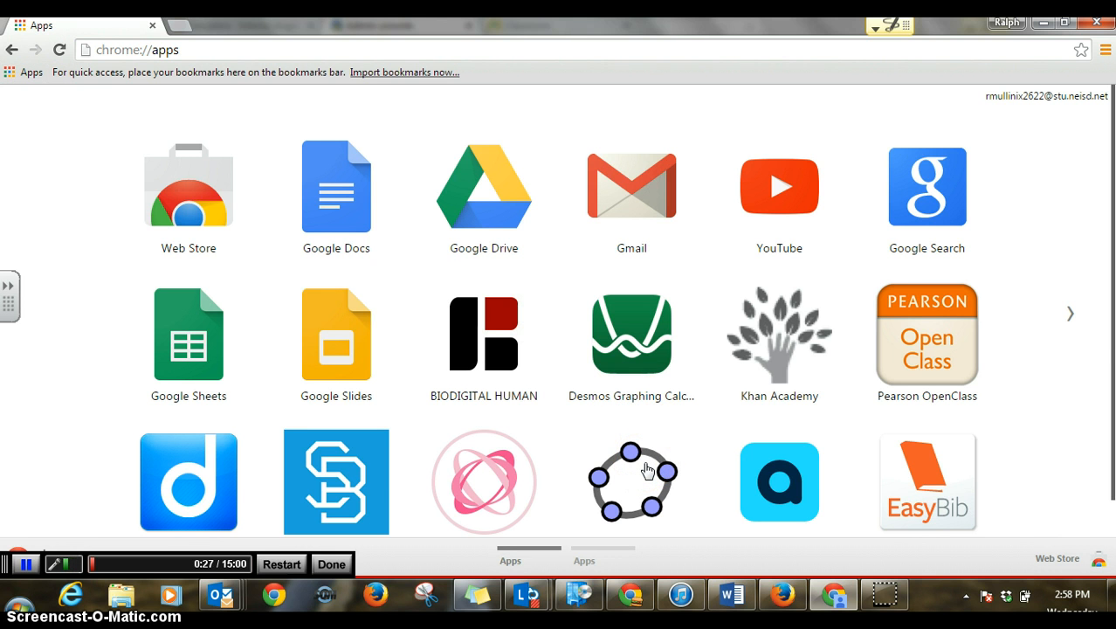
{"action": "left_click", "coordinate": [1100, 342]}
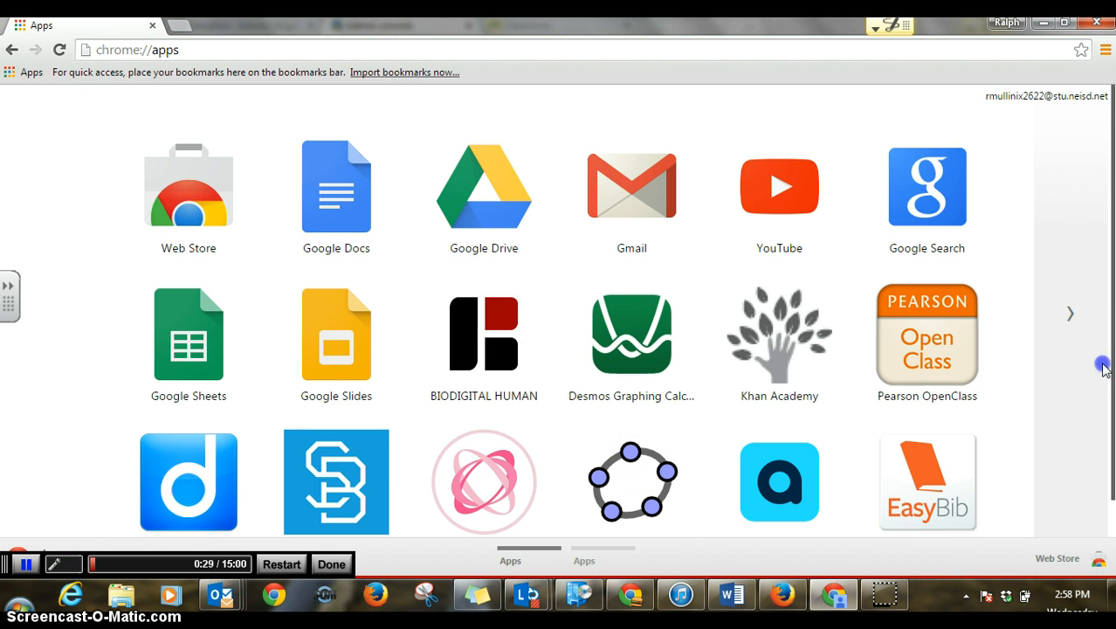
{"action": "left_click", "coordinate": [1103, 367]}
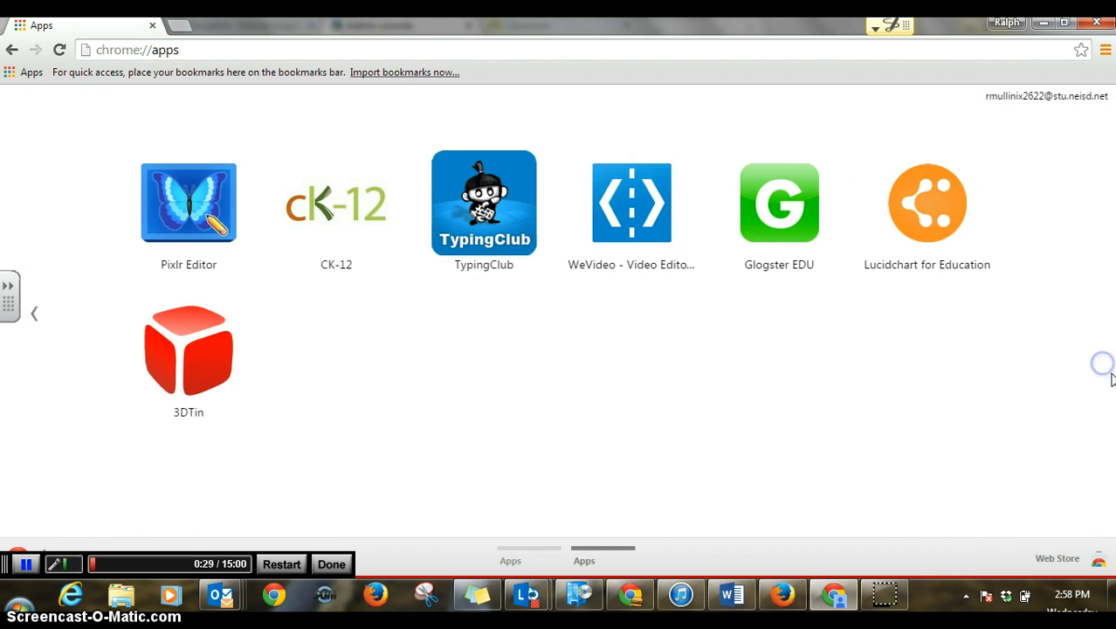
{"action": "left_click", "coordinate": [535, 549]}
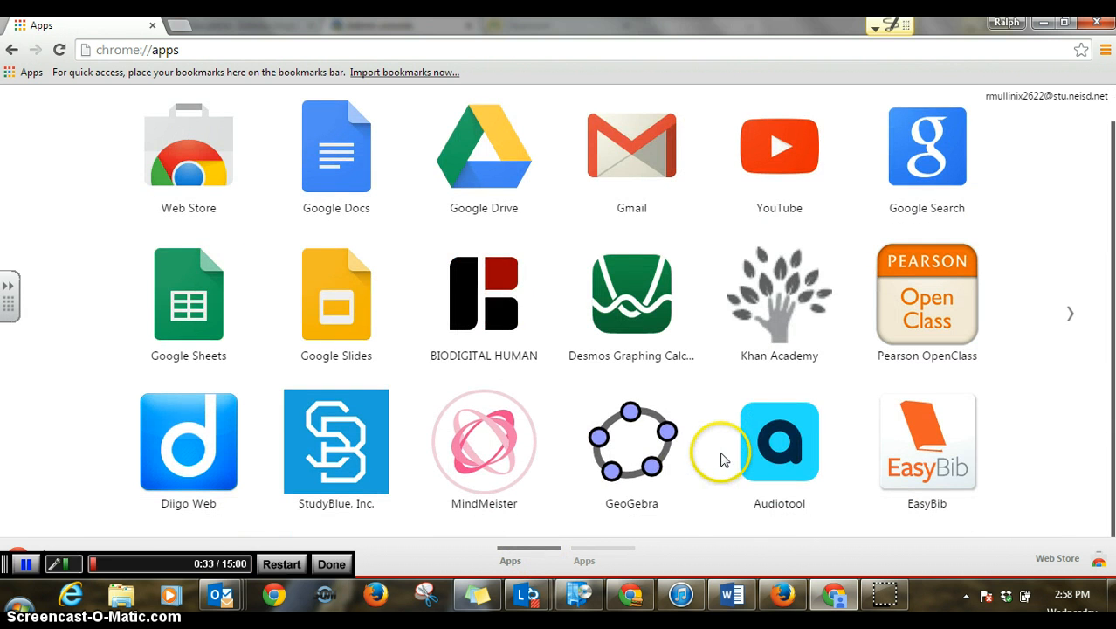
{"action": "left_click", "coordinate": [638, 452]}
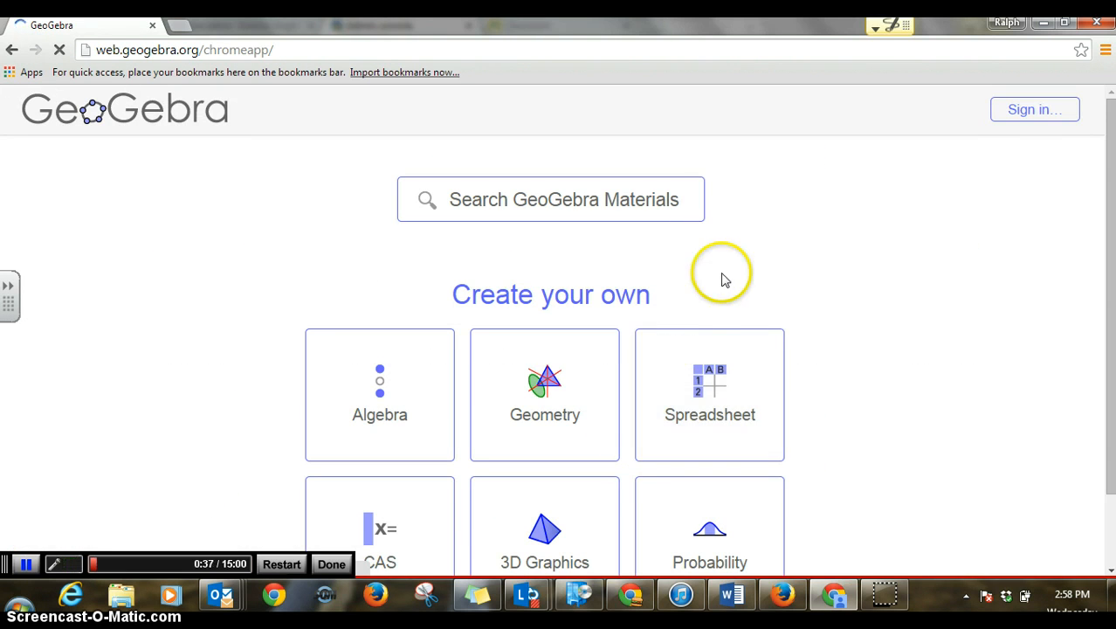
Start a new Geometry construction from the Create your own options.
{"action": "scroll", "coordinate": [779, 245], "scroll_direction": "down", "scroll_amount": 1}
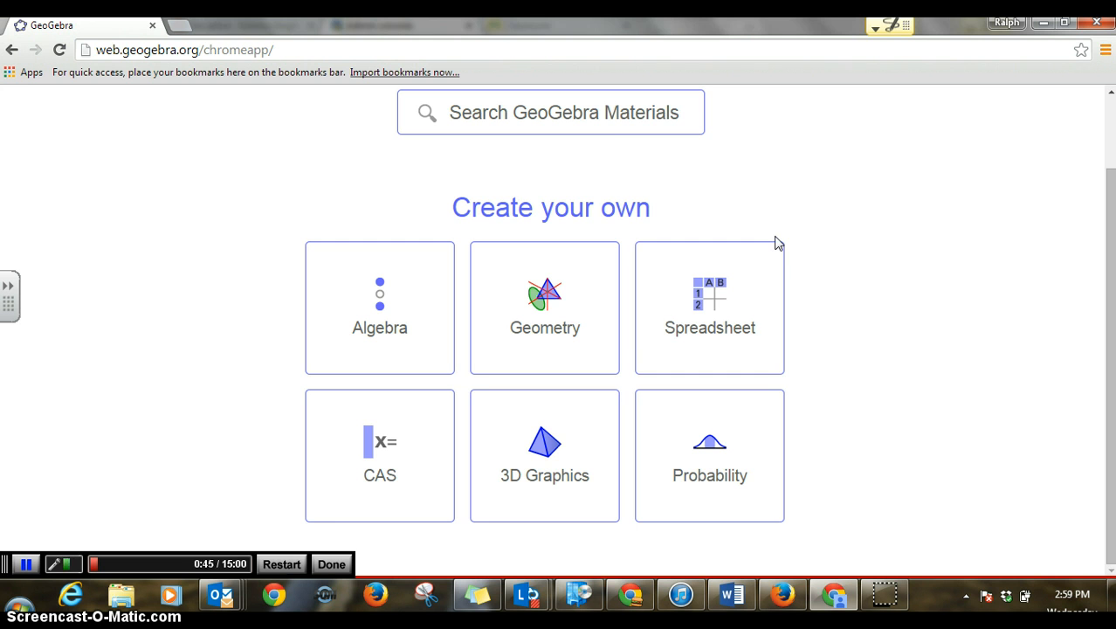
{"action": "left_click", "coordinate": [545, 315]}
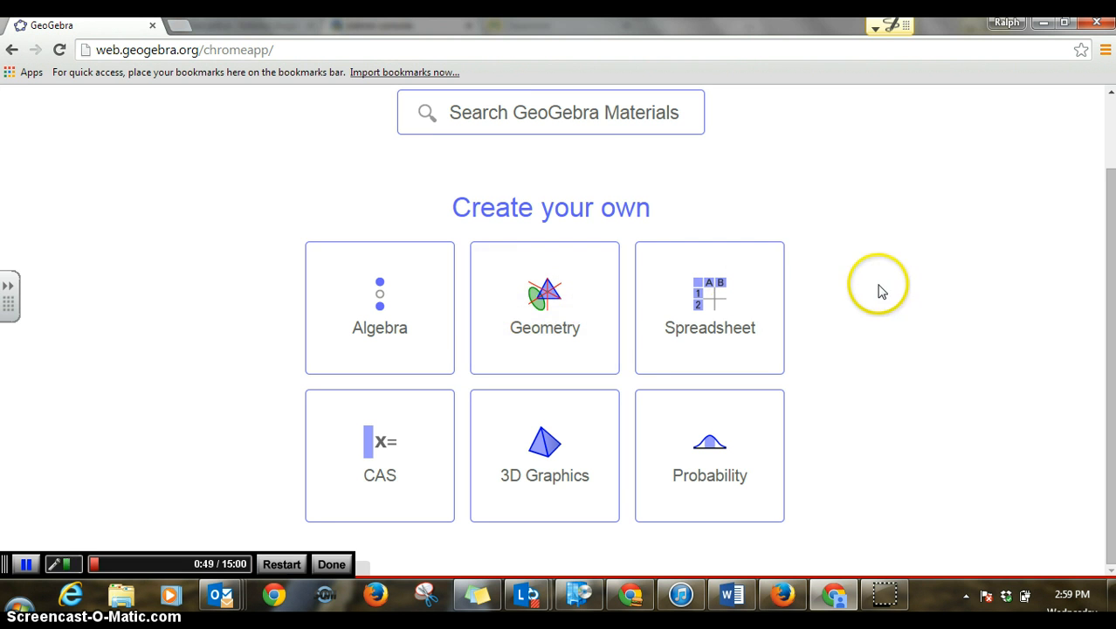
{"action": "left_click", "coordinate": [555, 309]}
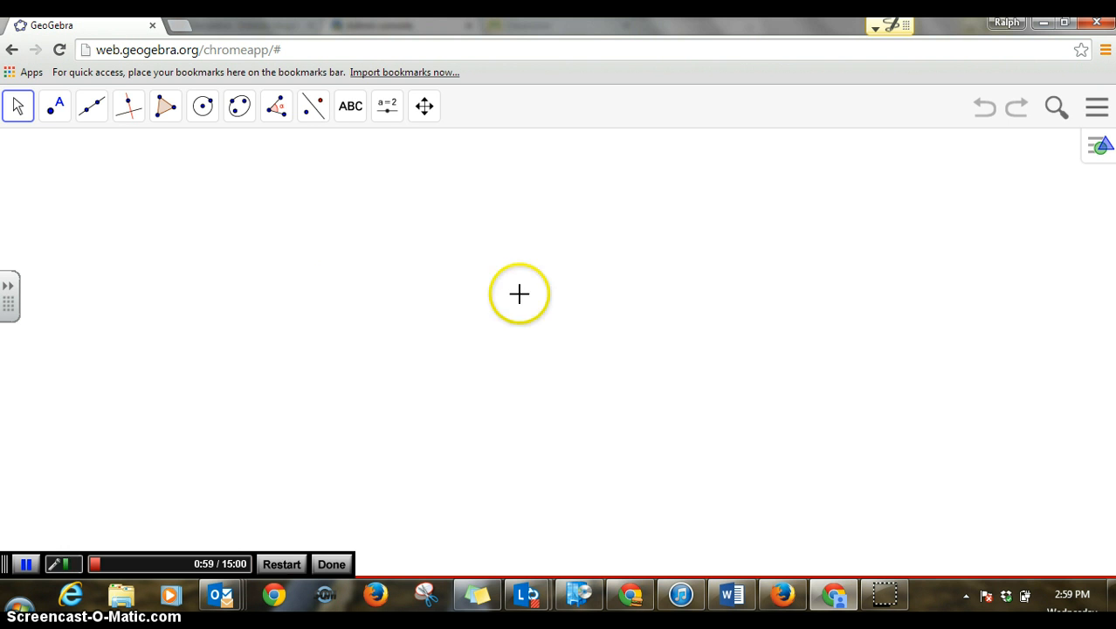
Draw a closed triangle in the upper middle of the drawing area with the Polygon tool.
{"action": "left_click", "coordinate": [161, 106]}
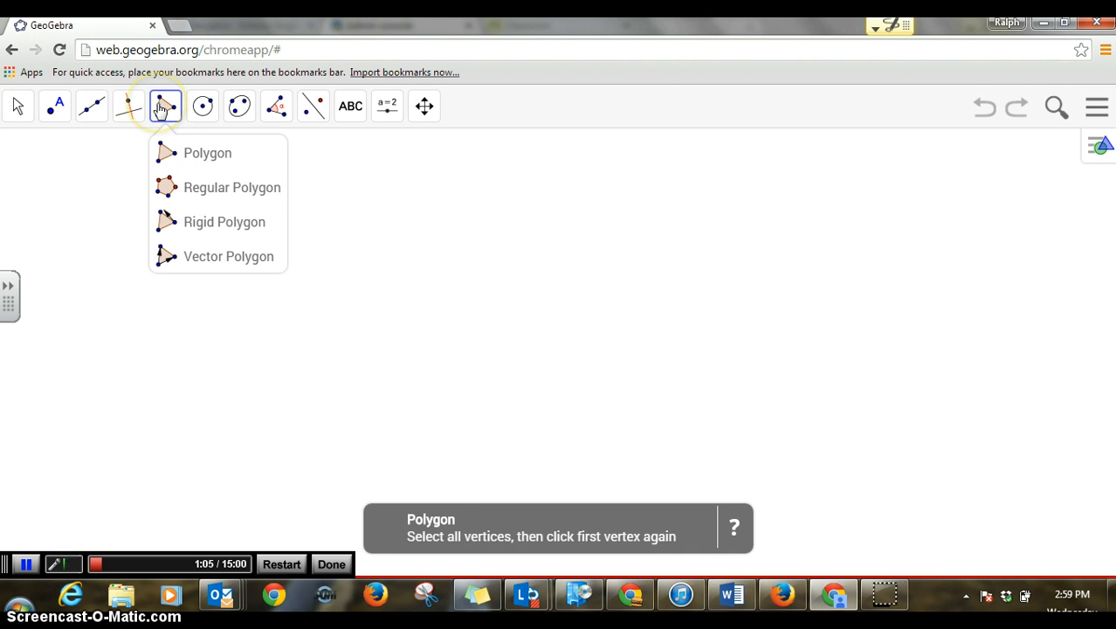
{"action": "left_click", "coordinate": [199, 157]}
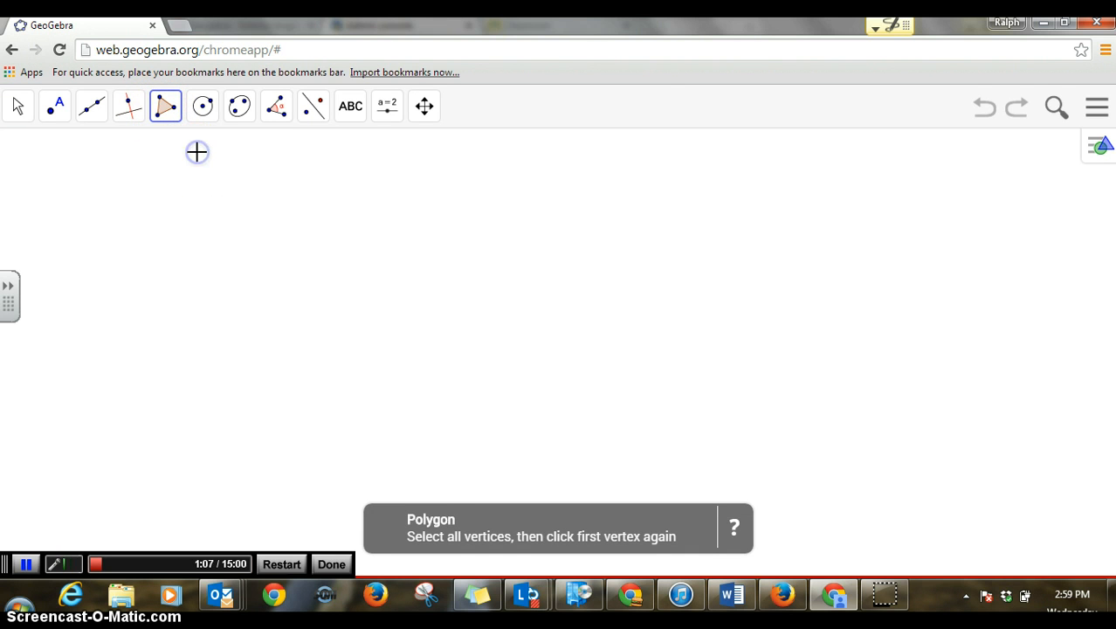
{"action": "left_click", "coordinate": [380, 196]}
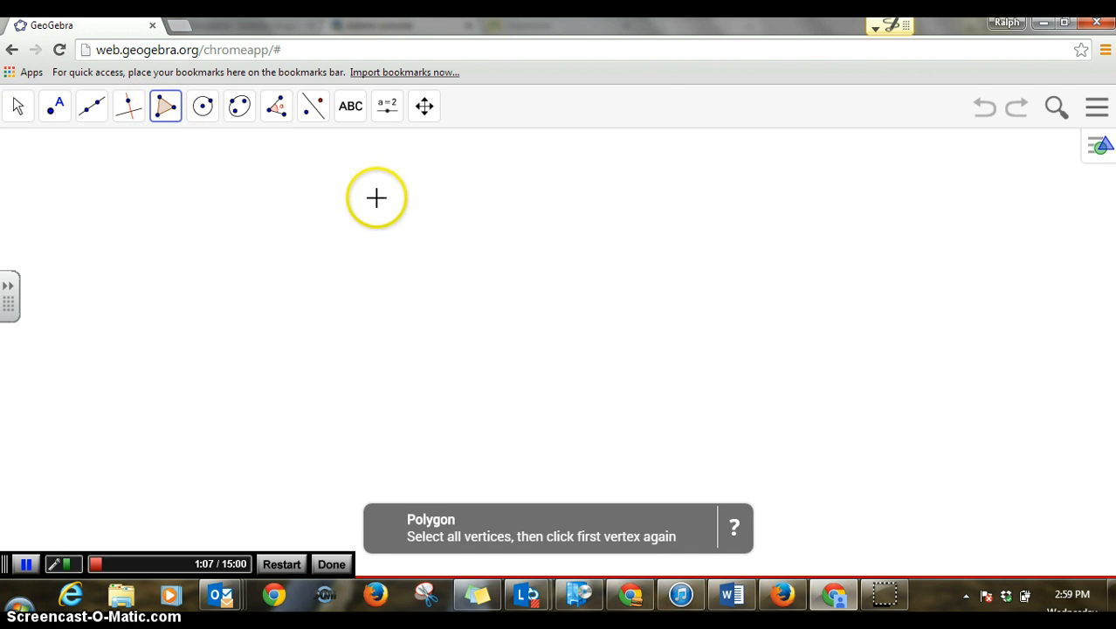
{"action": "left_click", "coordinate": [590, 243]}
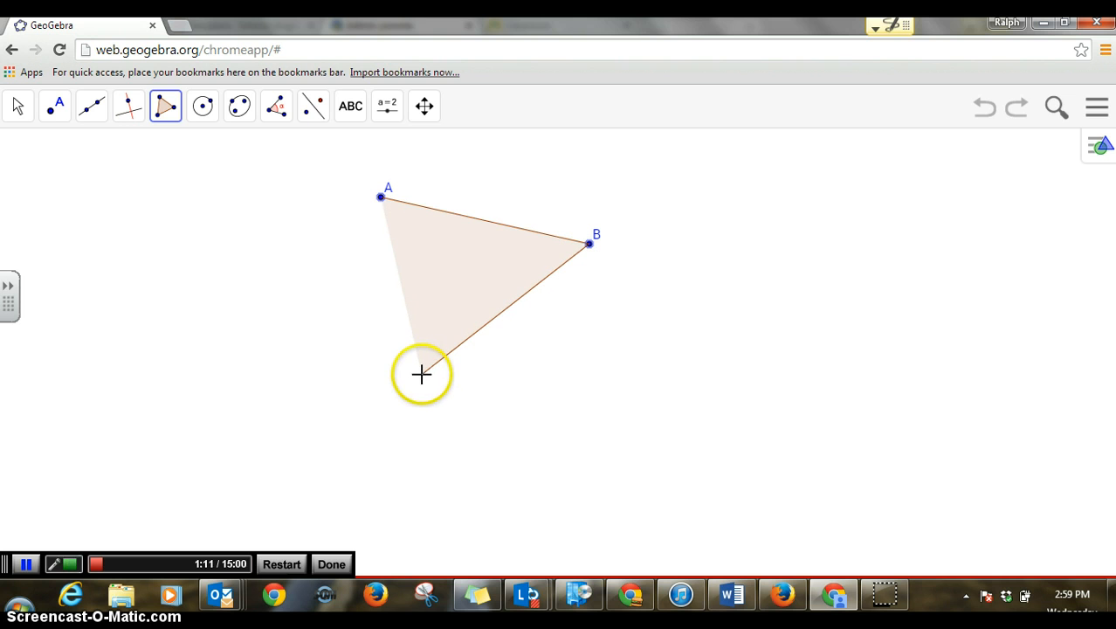
{"action": "left_click", "coordinate": [421, 374]}
{"action": "left_click", "coordinate": [383, 207]}
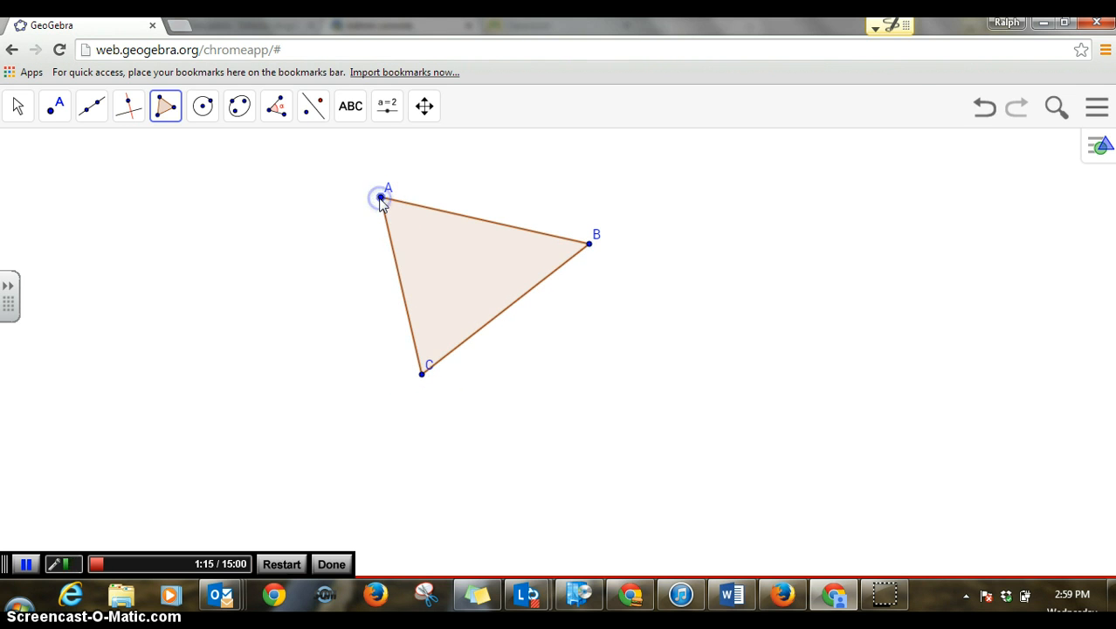
{"action": "left_click", "coordinate": [381, 200]}
Measure the triangle's three interior angles at vertices B, C and A with the Angle tool.
{"action": "left_click", "coordinate": [280, 115]}
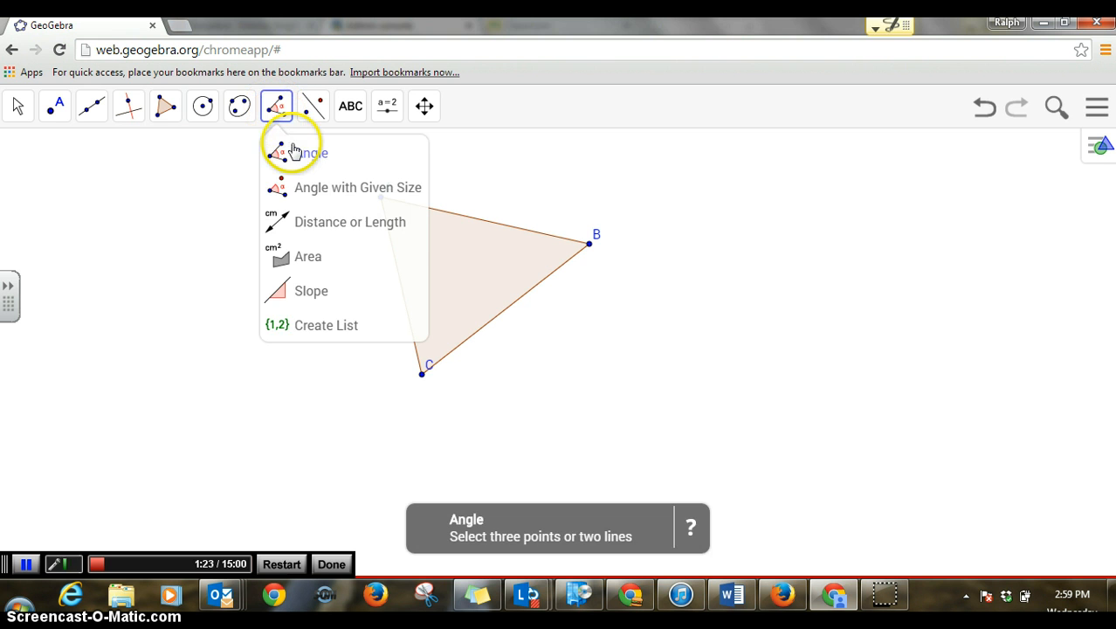
{"action": "left_click", "coordinate": [298, 152]}
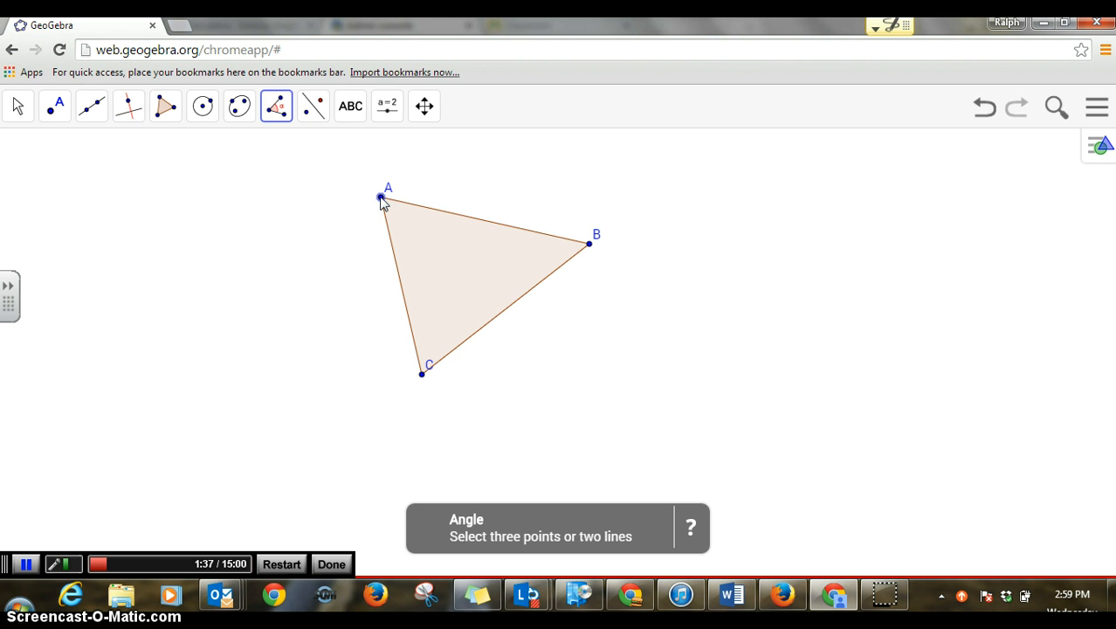
{"action": "left_click", "coordinate": [589, 245]}
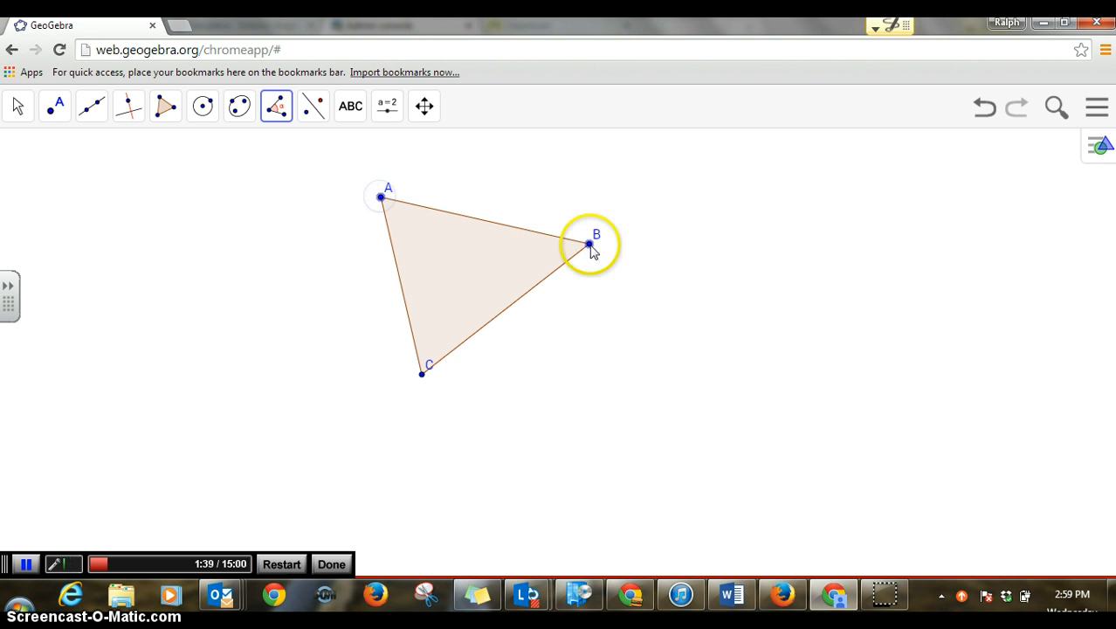
{"action": "left_click", "coordinate": [423, 374]}
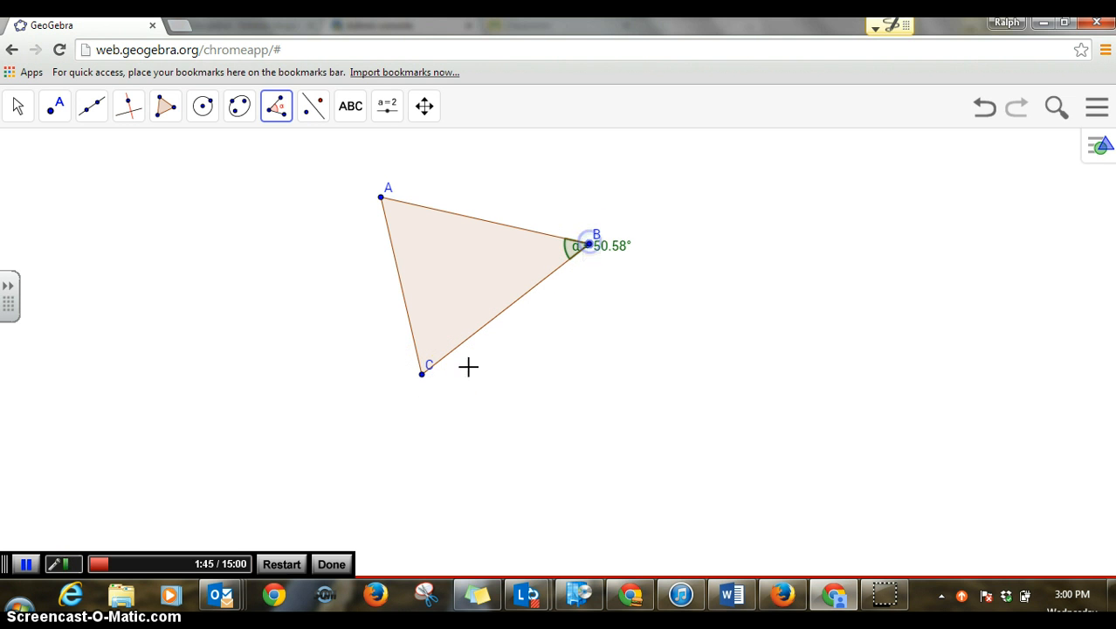
{"action": "left_click", "coordinate": [423, 374]}
{"action": "left_click", "coordinate": [381, 197]}
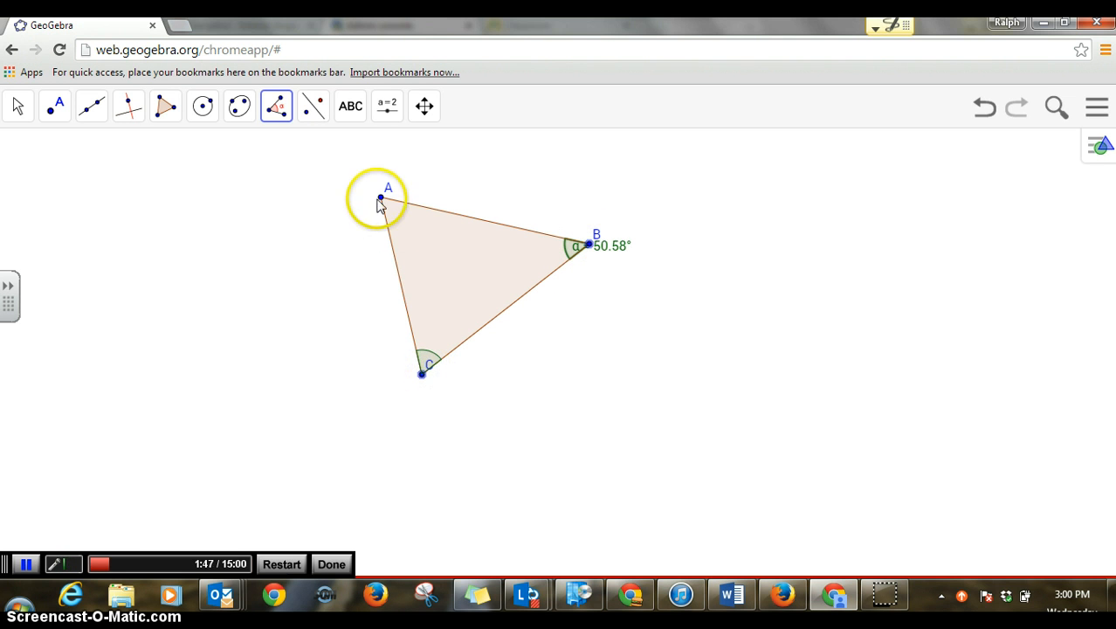
{"action": "left_click", "coordinate": [419, 375]}
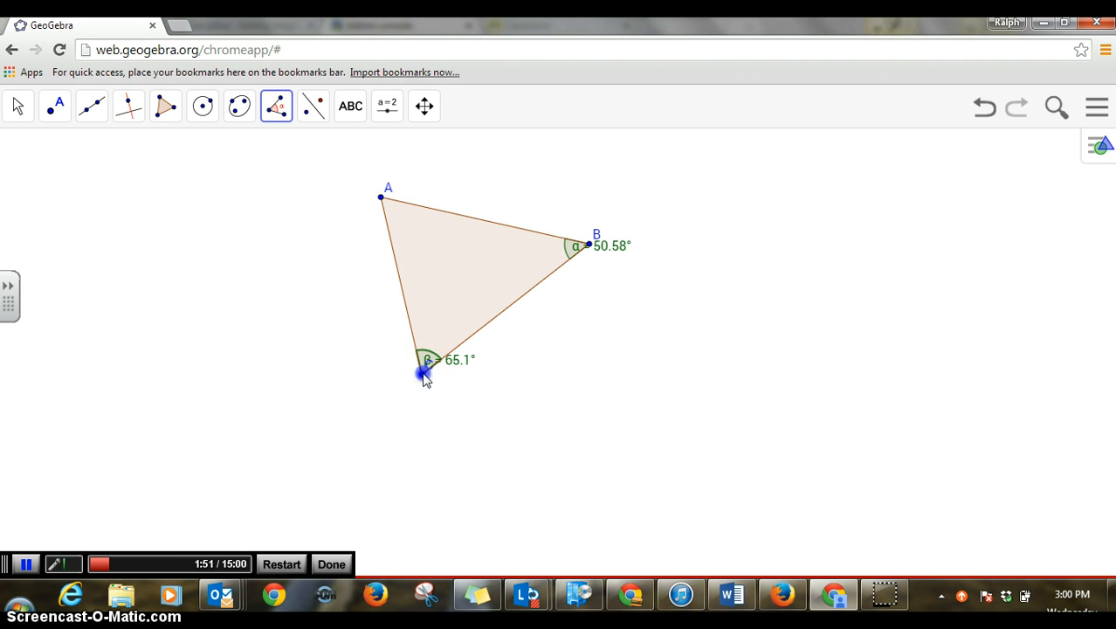
{"action": "left_click", "coordinate": [390, 229]}
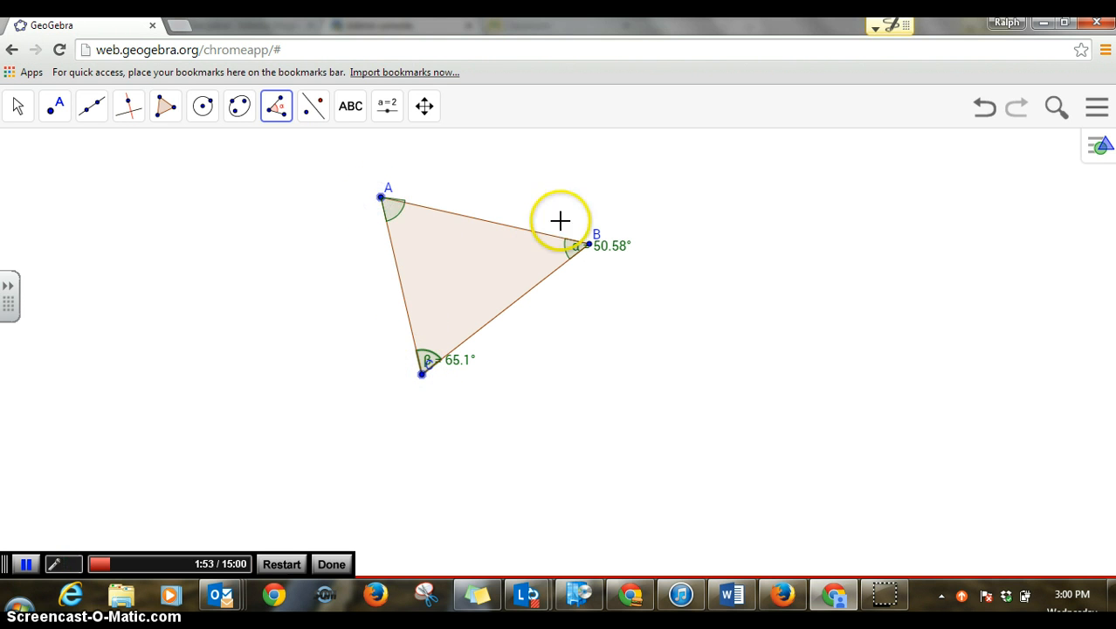
{"action": "left_click", "coordinate": [587, 244]}
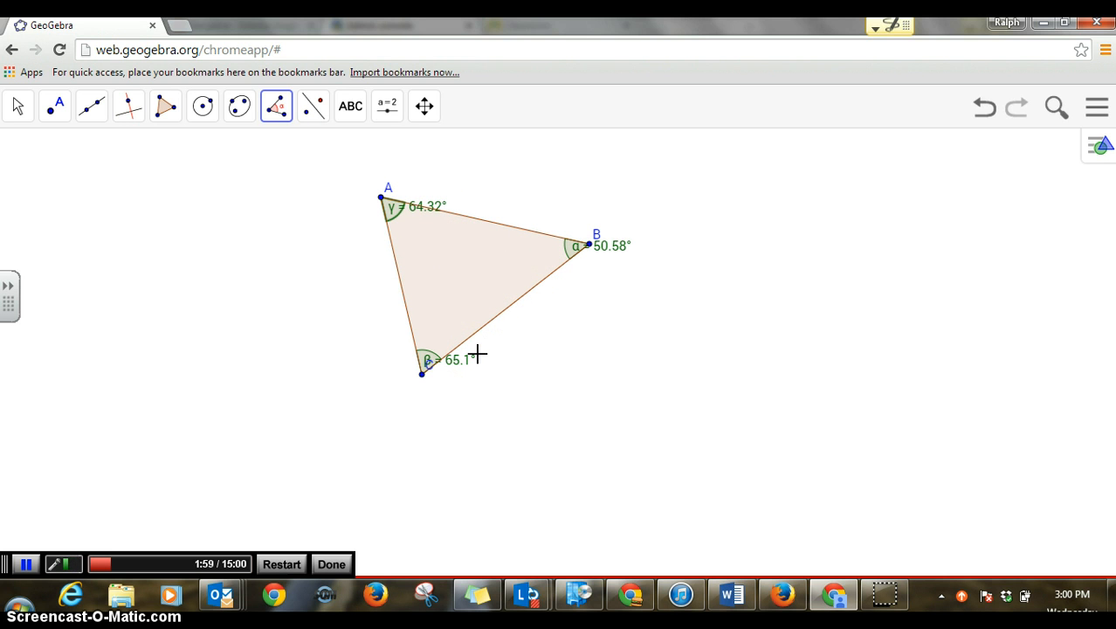
{"action": "left_click", "coordinate": [459, 321]}
{"action": "left_click", "coordinate": [238, 242]}
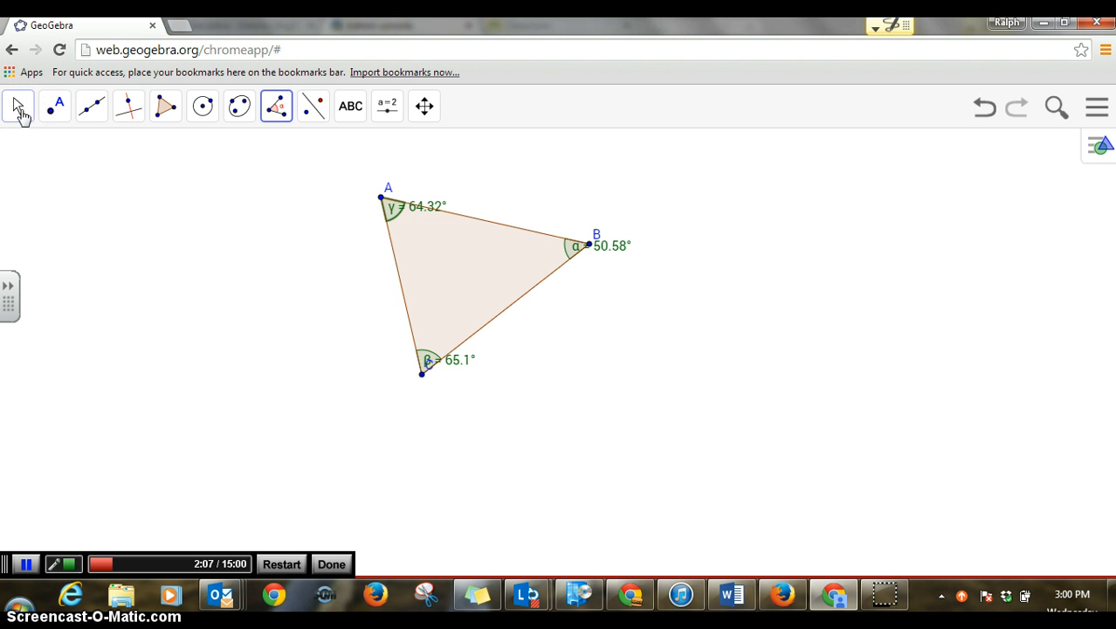
Move side AC down and left until the angle at A is about 90°, and shift the whole triangle toward the drawing area's upper left.
{"action": "left_click", "coordinate": [19, 109]}
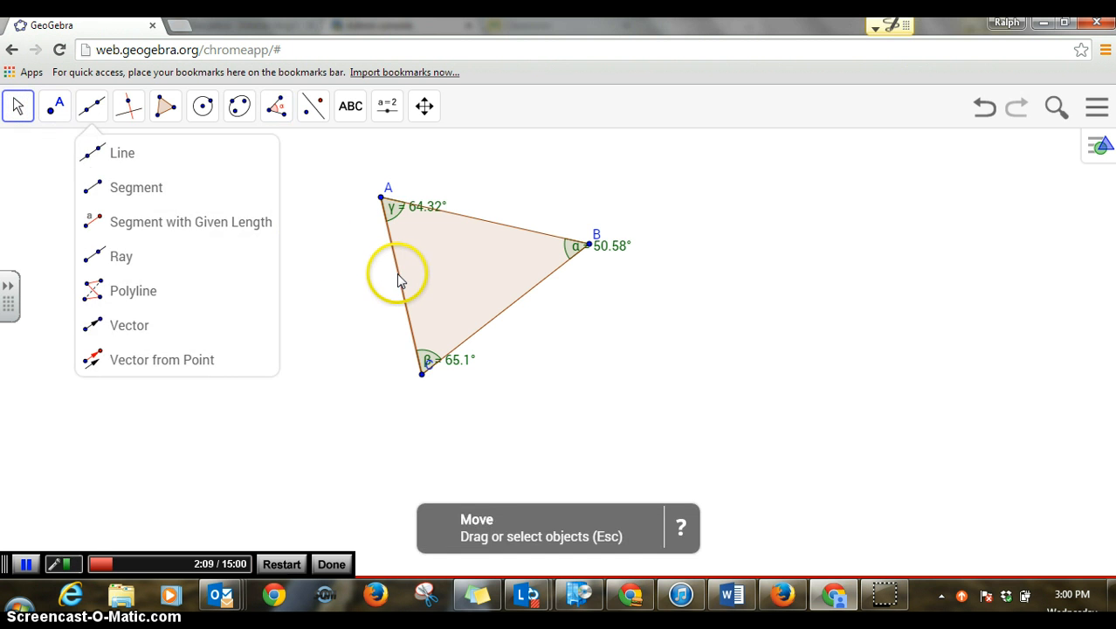
{"action": "left_click_drag", "start_coordinate": [397, 274], "coordinate": [288, 401]}
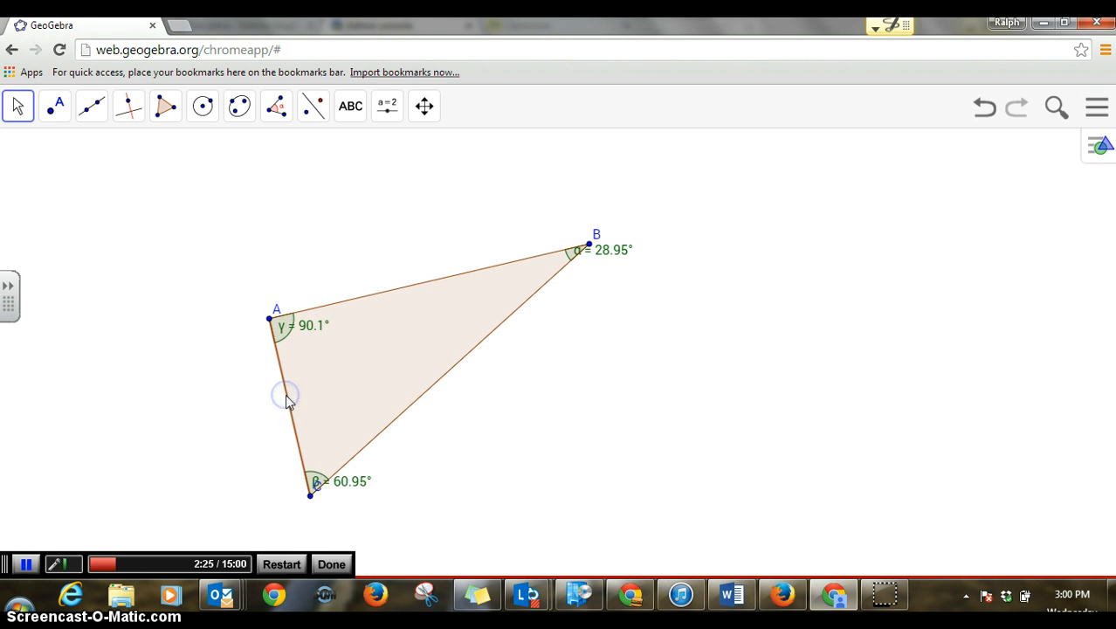
{"action": "left_click", "coordinate": [521, 377]}
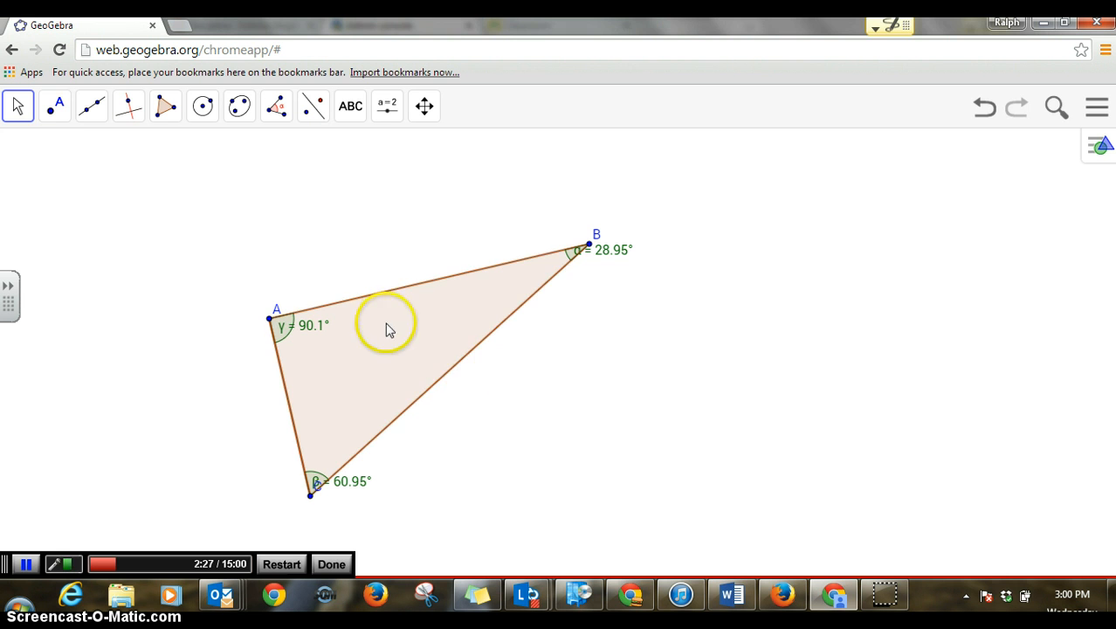
{"action": "left_click", "coordinate": [18, 105]}
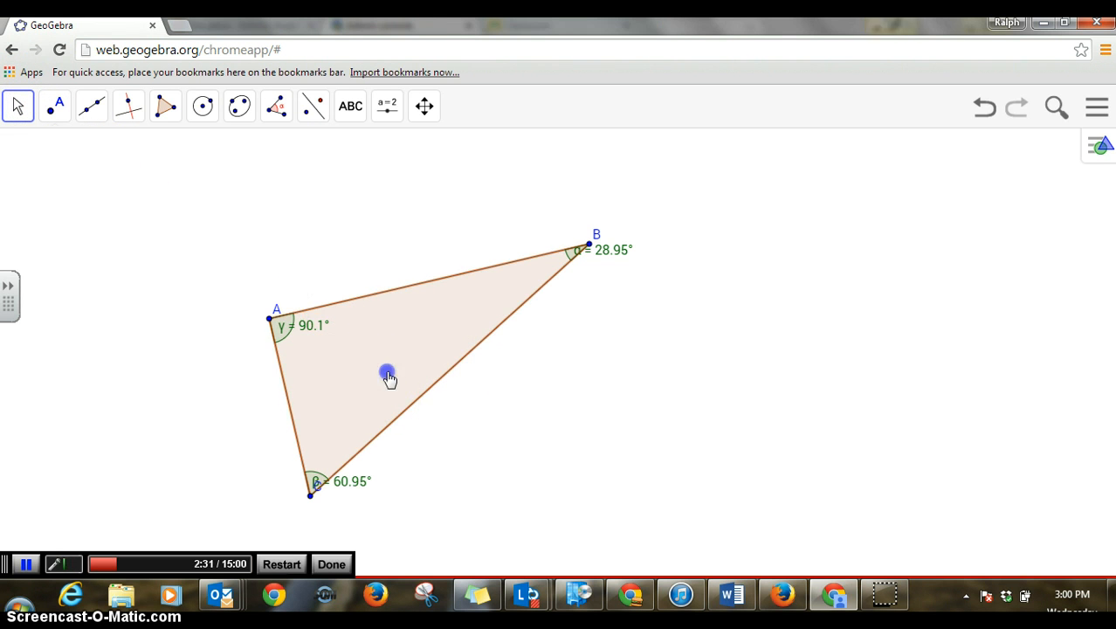
{"action": "left_click_drag", "start_coordinate": [386, 375], "coordinate": [159, 276]}
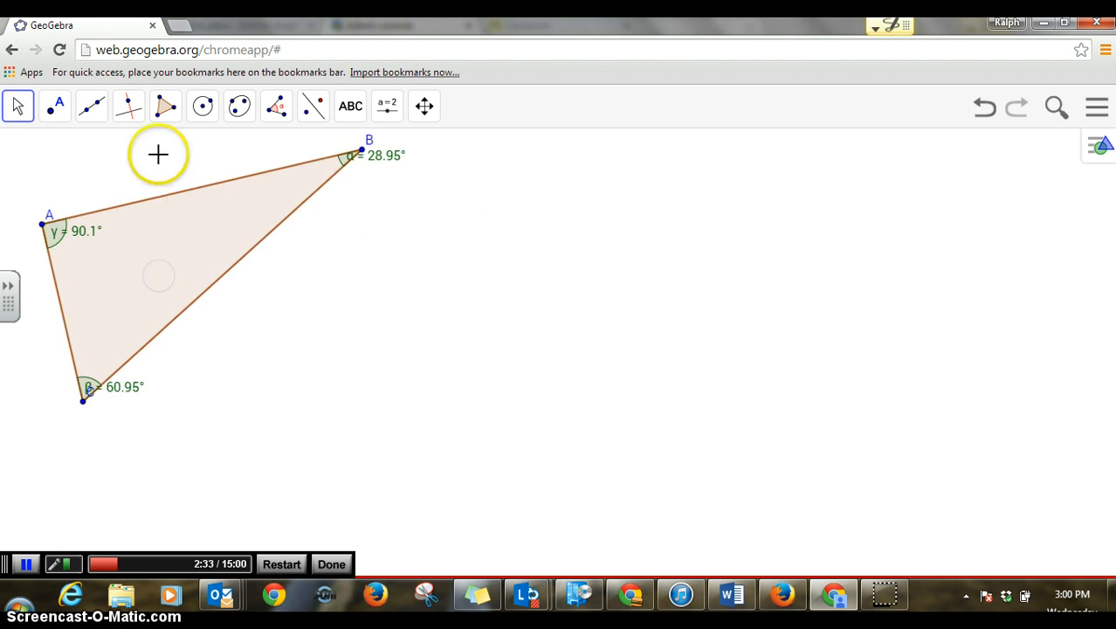
Draw an irregular, closed five-sided polygon to the right of the triangle with the Polygon tool.
{"action": "left_click", "coordinate": [165, 106]}
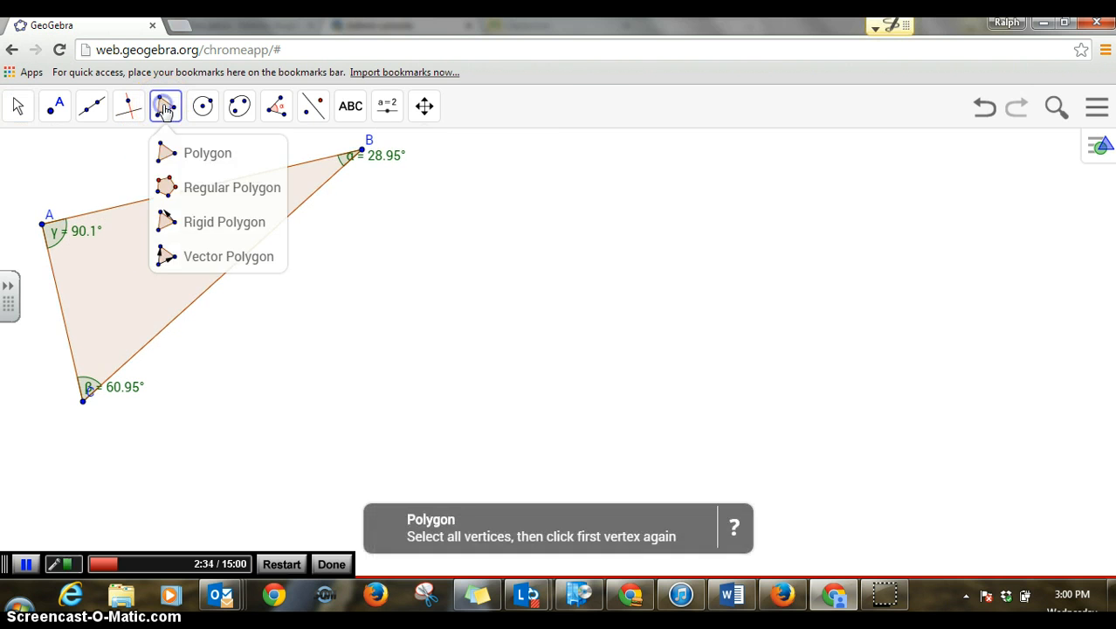
{"action": "left_click", "coordinate": [616, 155]}
{"action": "left_click", "coordinate": [724, 187]}
{"action": "left_click", "coordinate": [737, 295]}
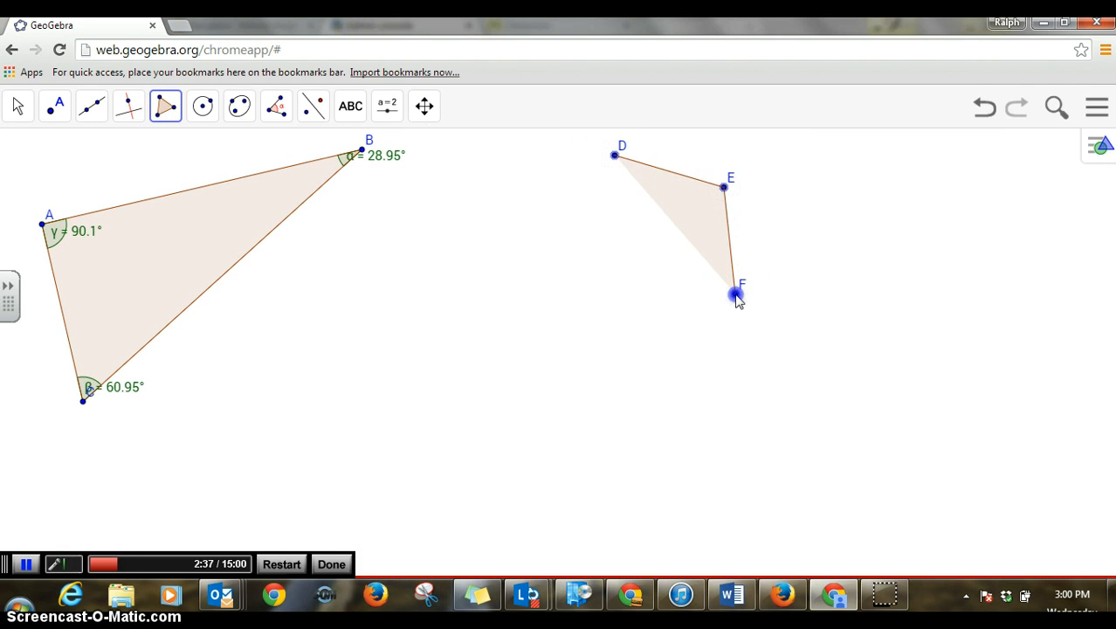
{"action": "left_click", "coordinate": [655, 350]}
{"action": "left_click", "coordinate": [517, 325]}
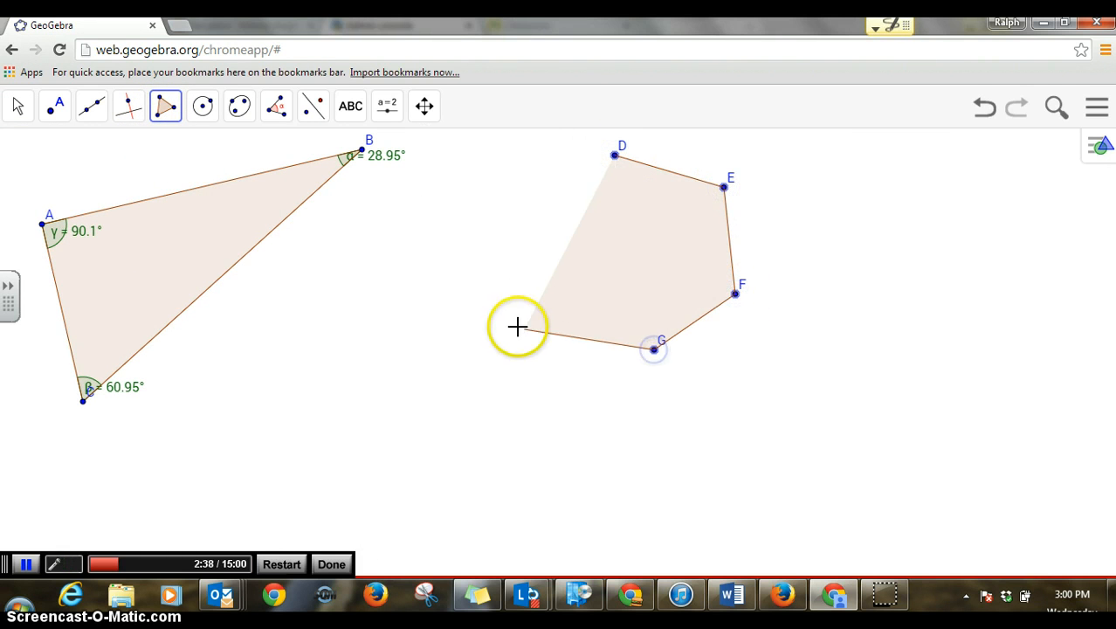
{"action": "left_click", "coordinate": [616, 155]}
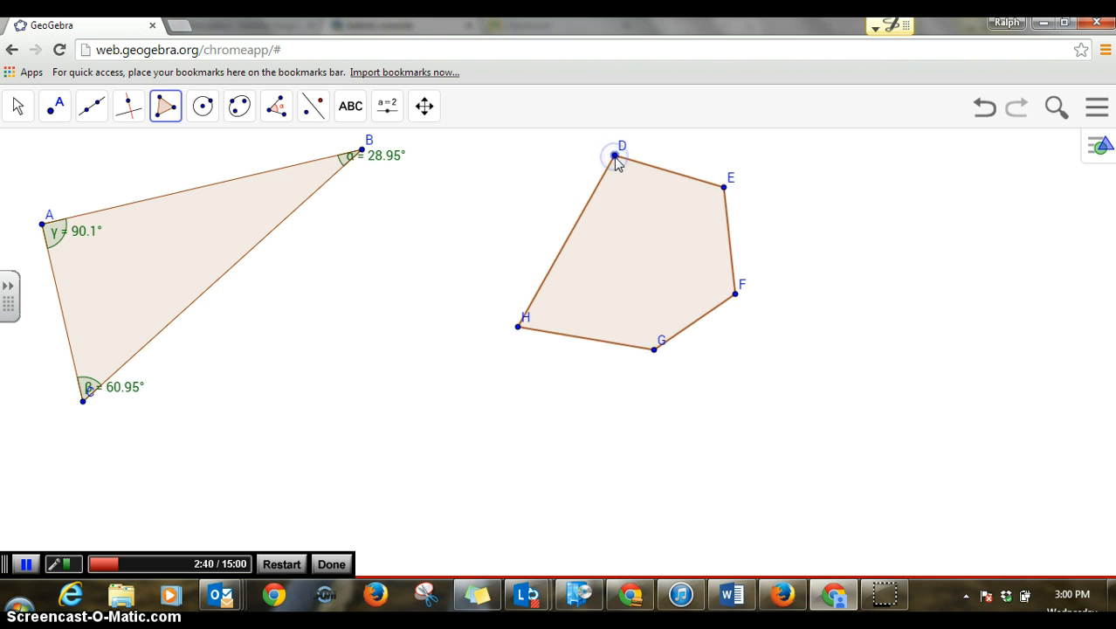
Measure the pentagon's interior angles at vertices E and G with the Angle tool.
{"action": "left_click", "coordinate": [274, 107]}
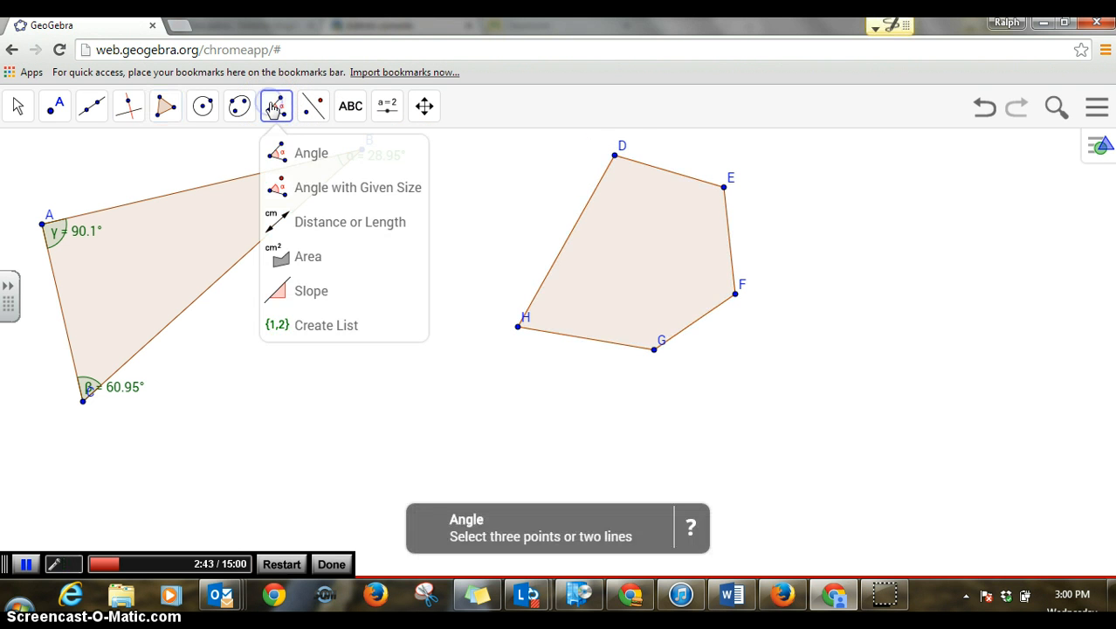
{"action": "left_click", "coordinate": [297, 153]}
{"action": "left_click", "coordinate": [616, 155]}
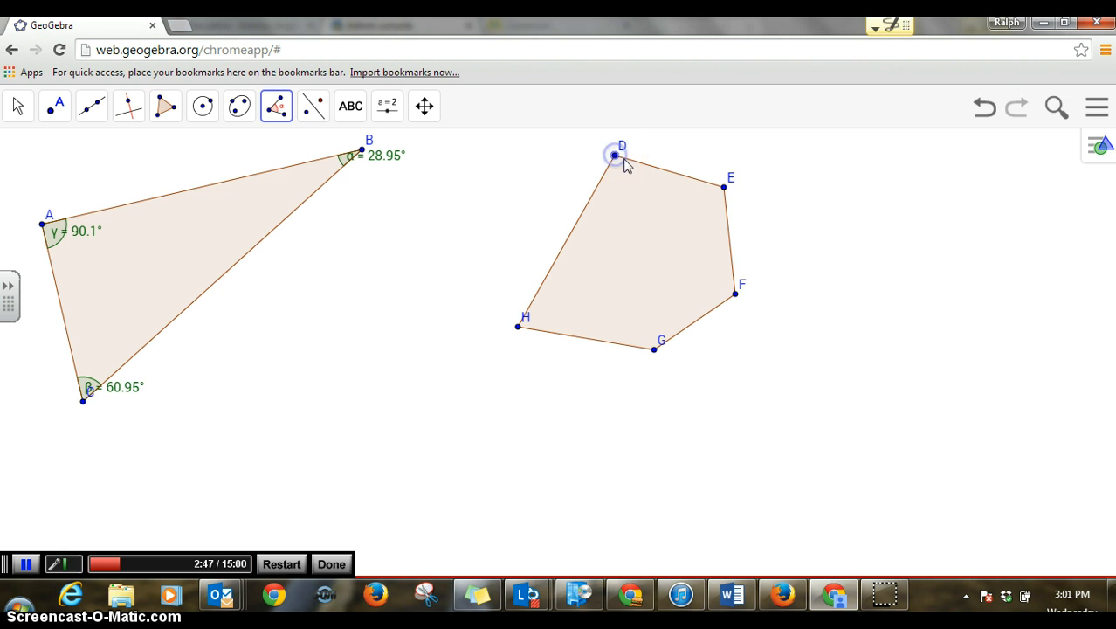
{"action": "left_click", "coordinate": [724, 187]}
{"action": "left_click", "coordinate": [735, 291]}
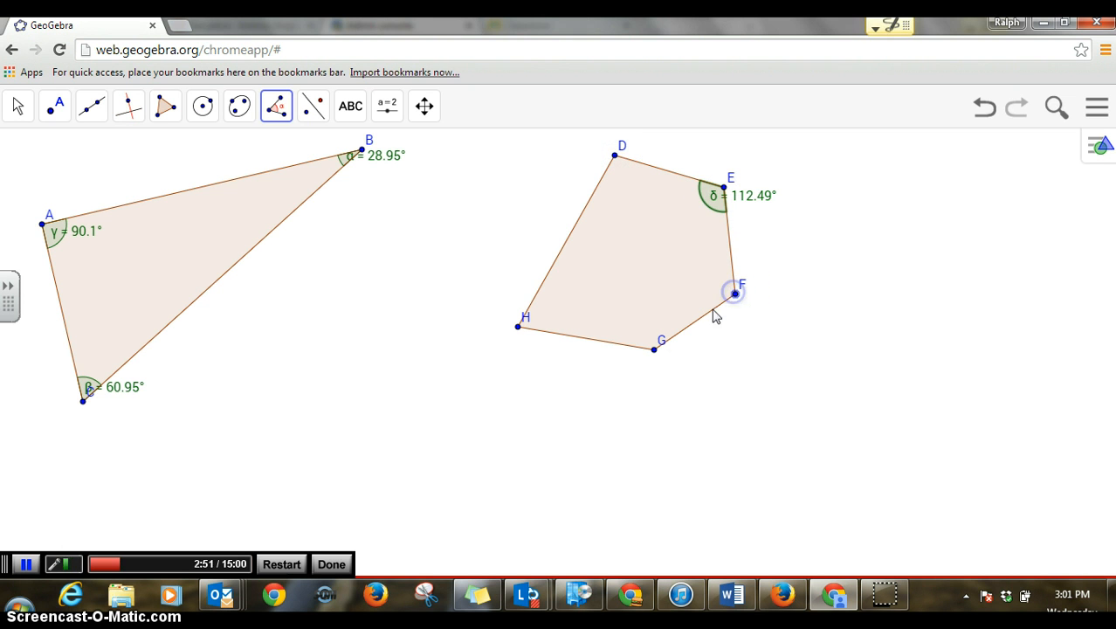
{"action": "left_click", "coordinate": [654, 348]}
{"action": "left_click", "coordinate": [520, 325]}
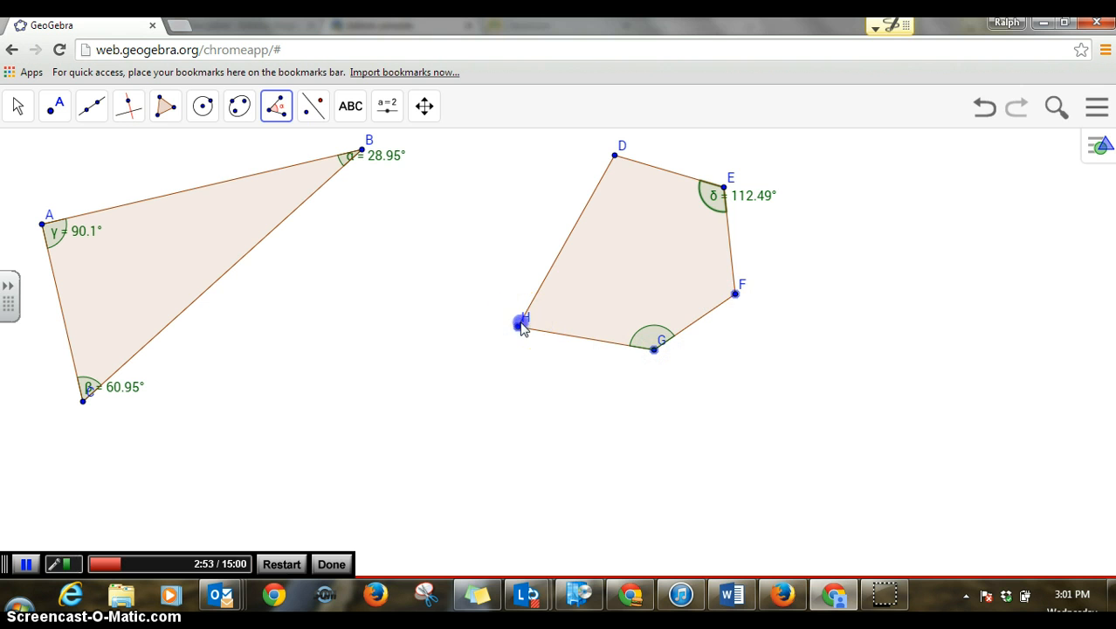
Measure the pentagon's interior angles at vertices F and H with the Angle tool.
{"action": "left_click", "coordinate": [724, 187]}
{"action": "left_click", "coordinate": [734, 292]}
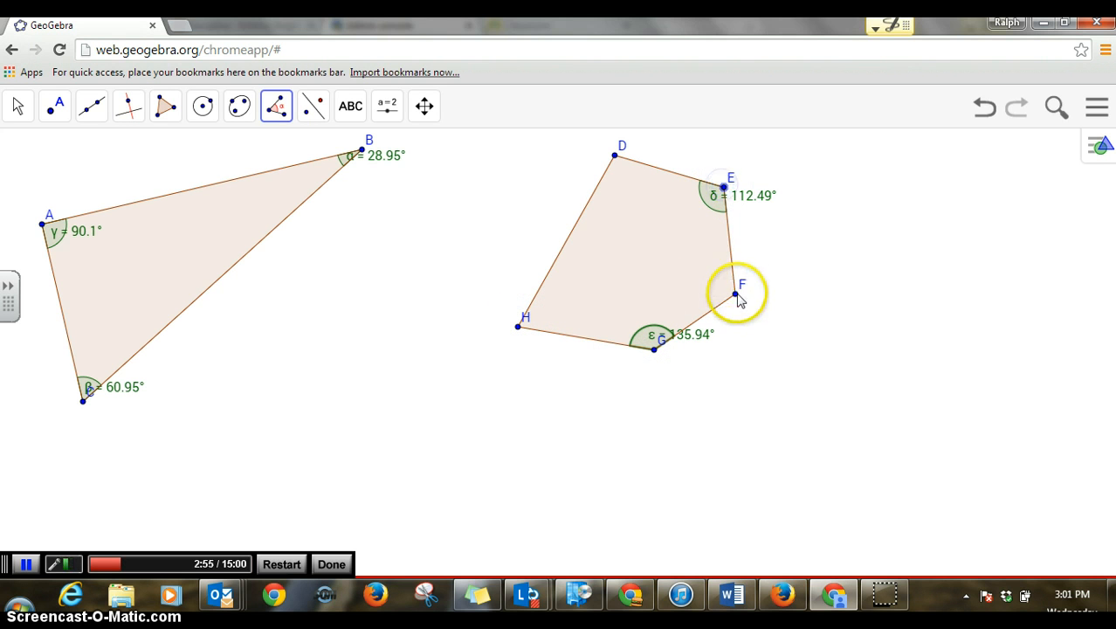
{"action": "left_click", "coordinate": [654, 349]}
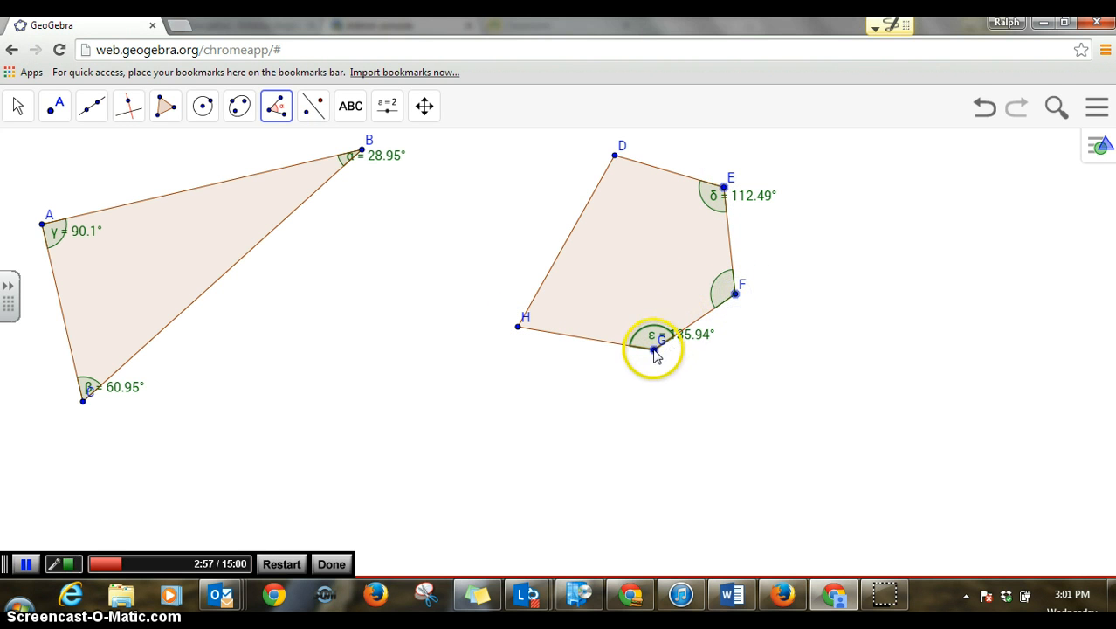
{"action": "left_click", "coordinate": [656, 350]}
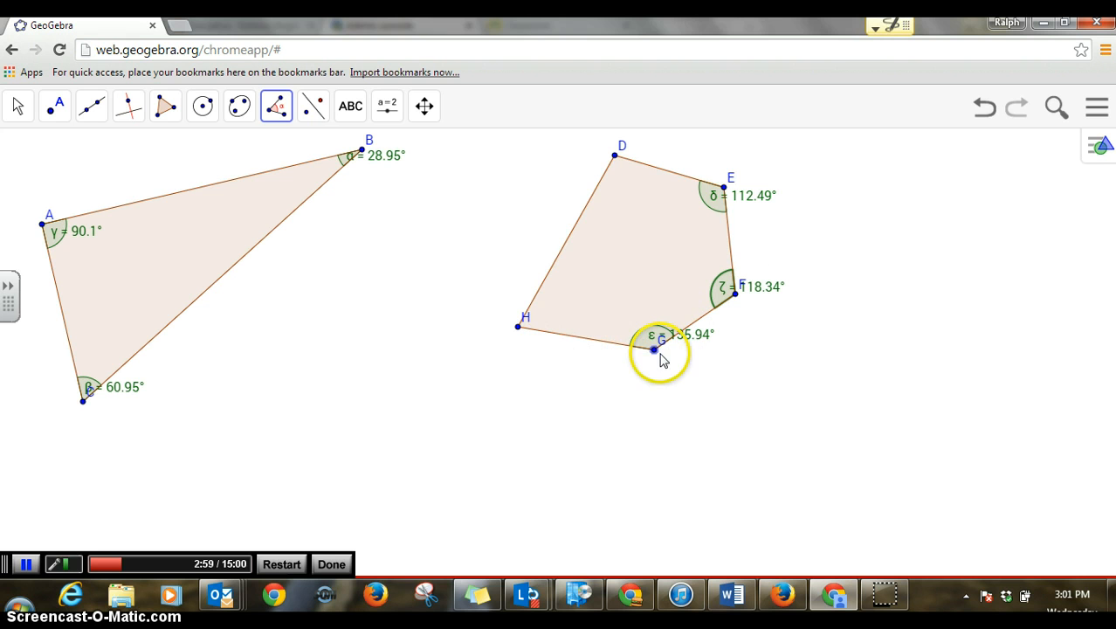
{"action": "left_click", "coordinate": [521, 327]}
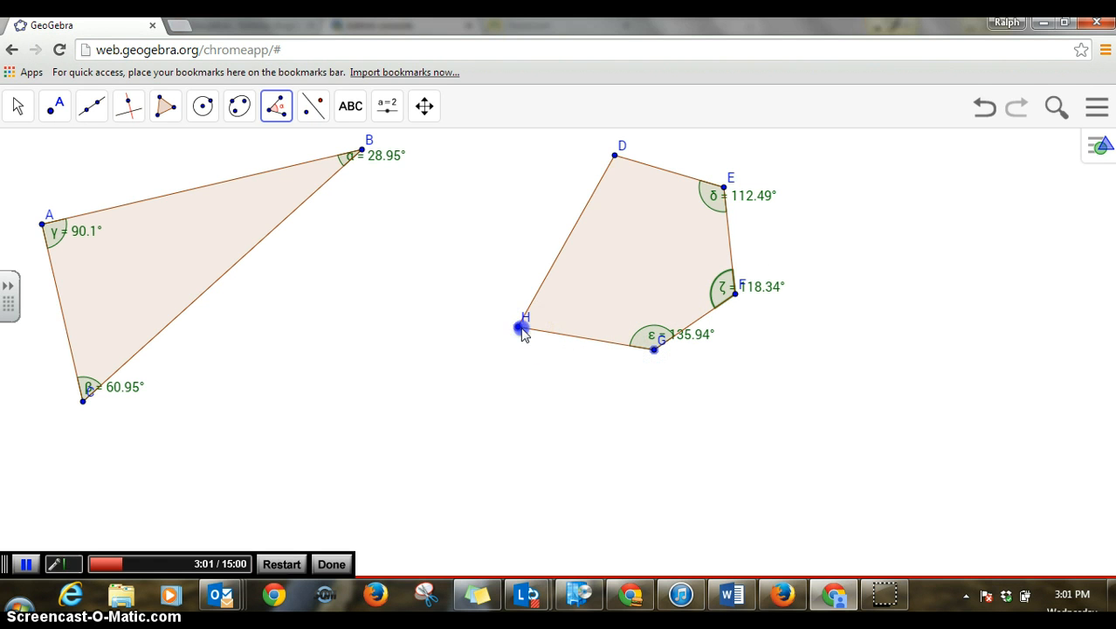
{"action": "left_click", "coordinate": [609, 172]}
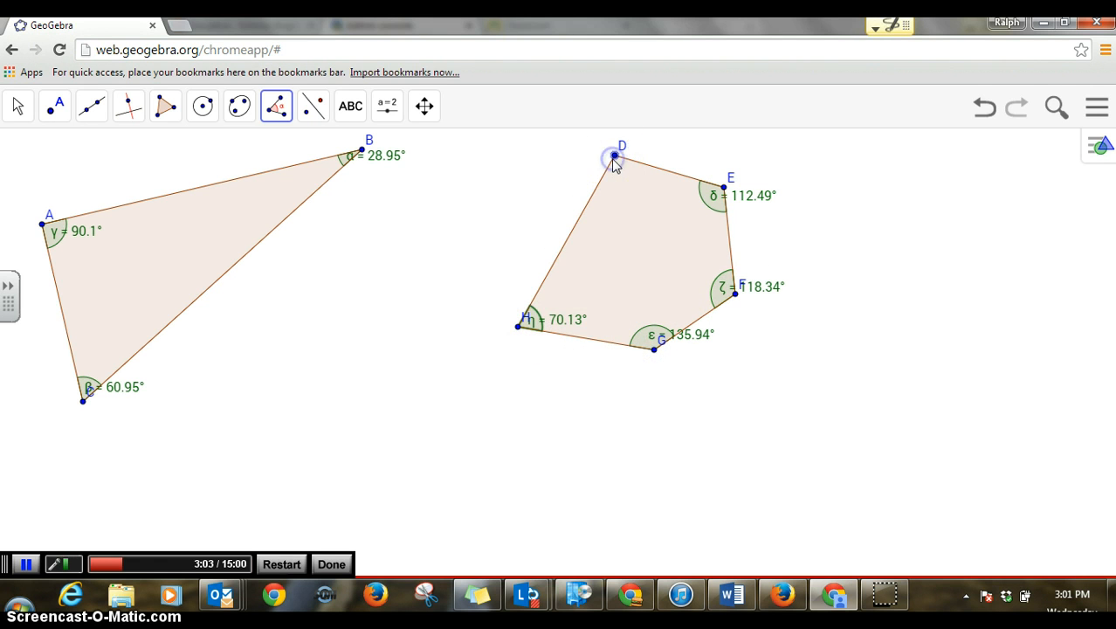
Add the reflex angle at vertex H, going from D to G, and measure the pentagon's interior angle at vertex D.
{"action": "left_click", "coordinate": [517, 325]}
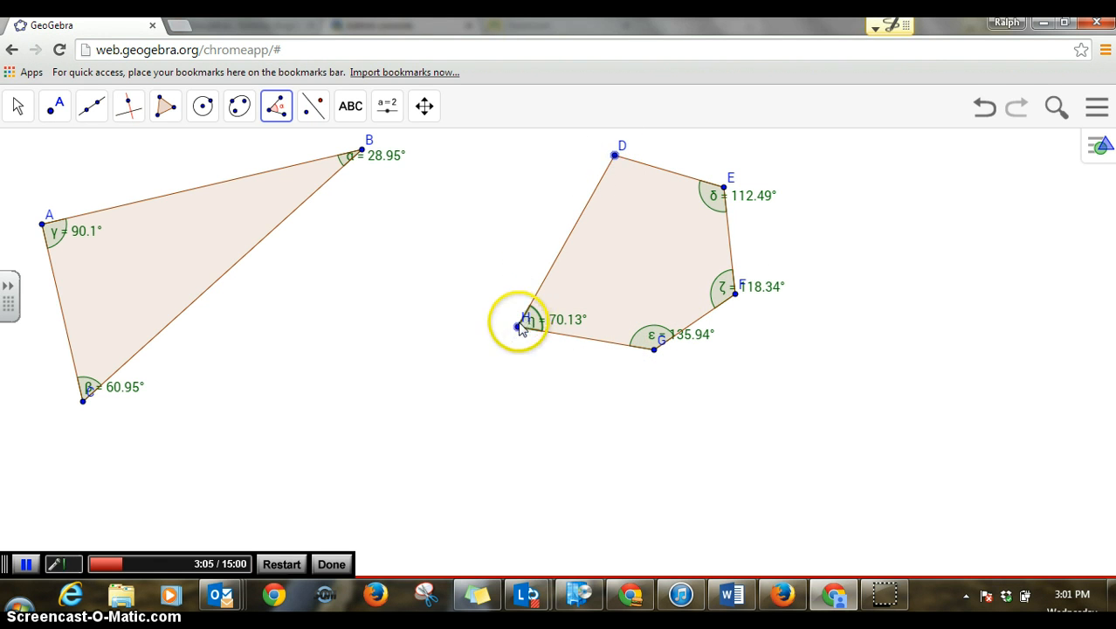
{"action": "left_click", "coordinate": [655, 350]}
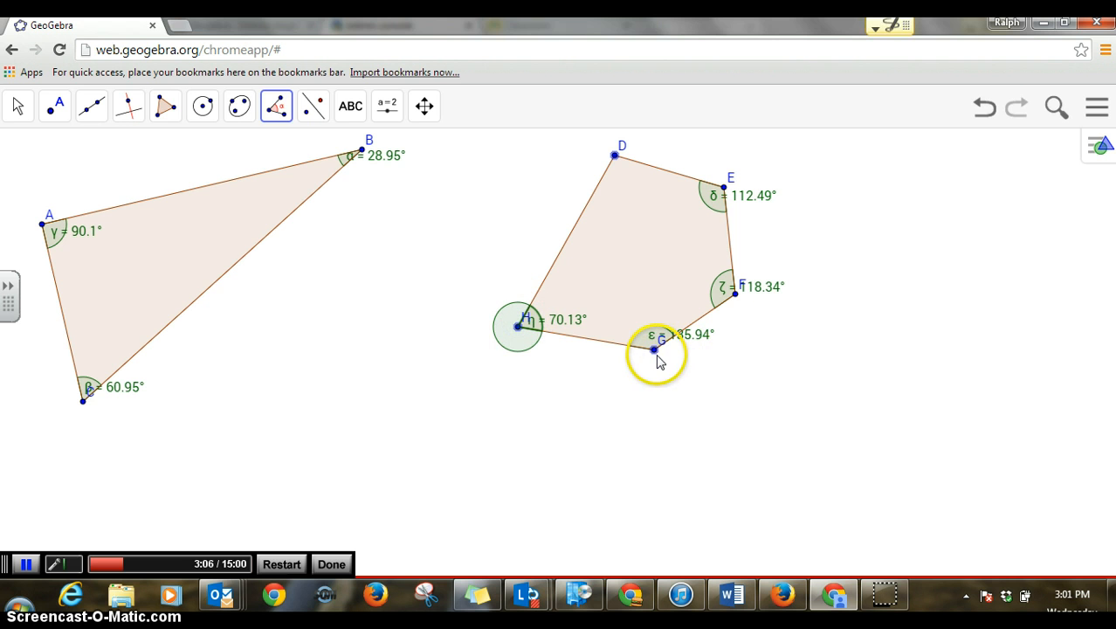
{"action": "left_click", "coordinate": [519, 326]}
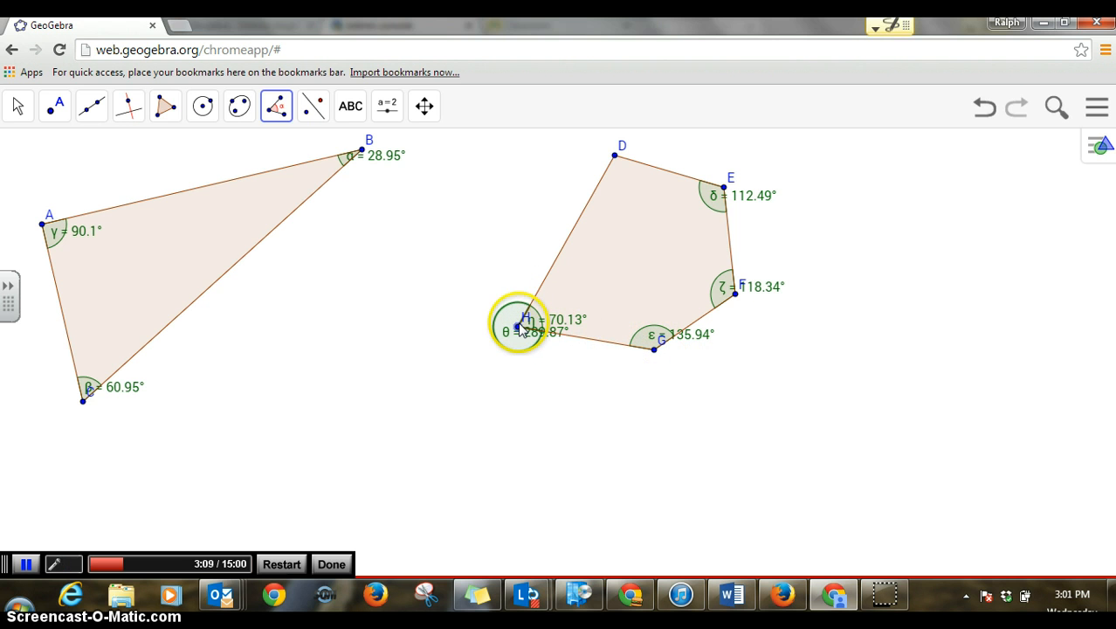
{"action": "left_click", "coordinate": [615, 155]}
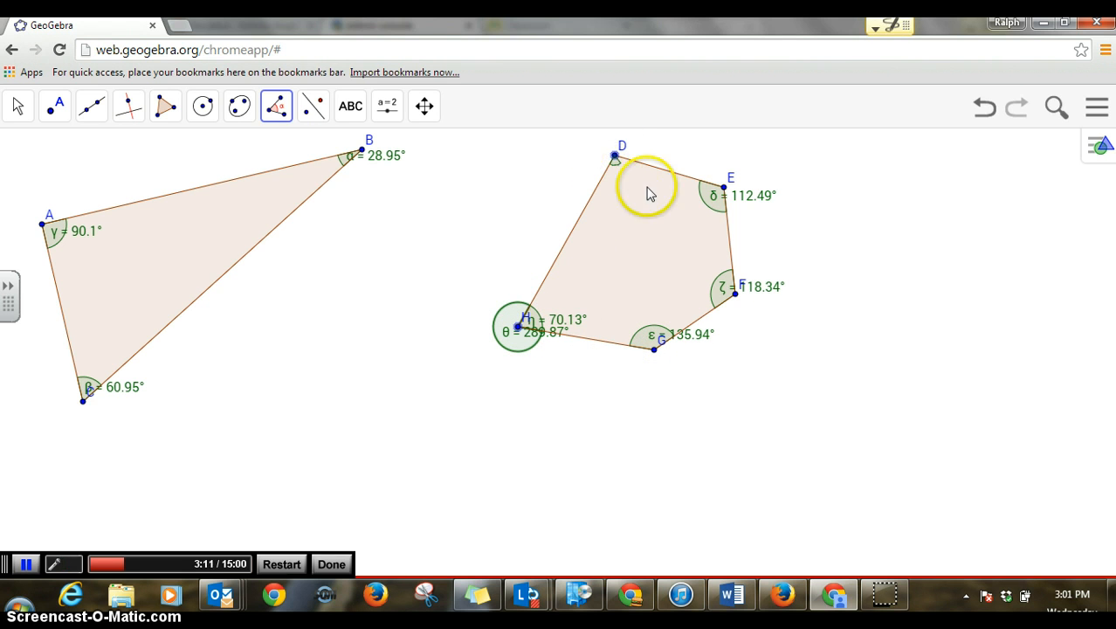
{"action": "left_click", "coordinate": [724, 187]}
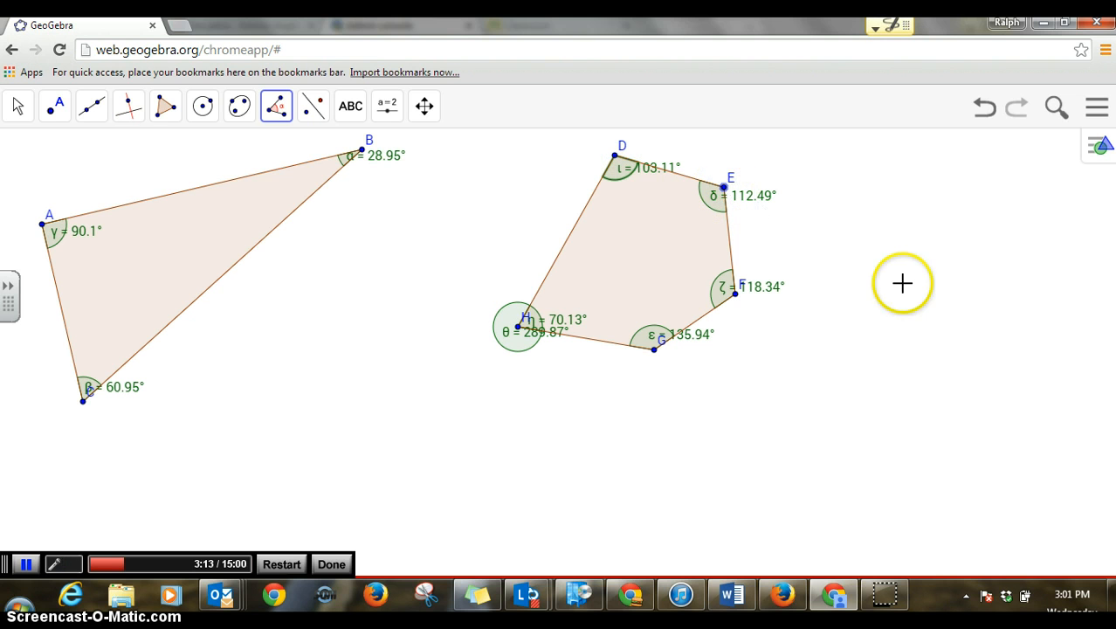